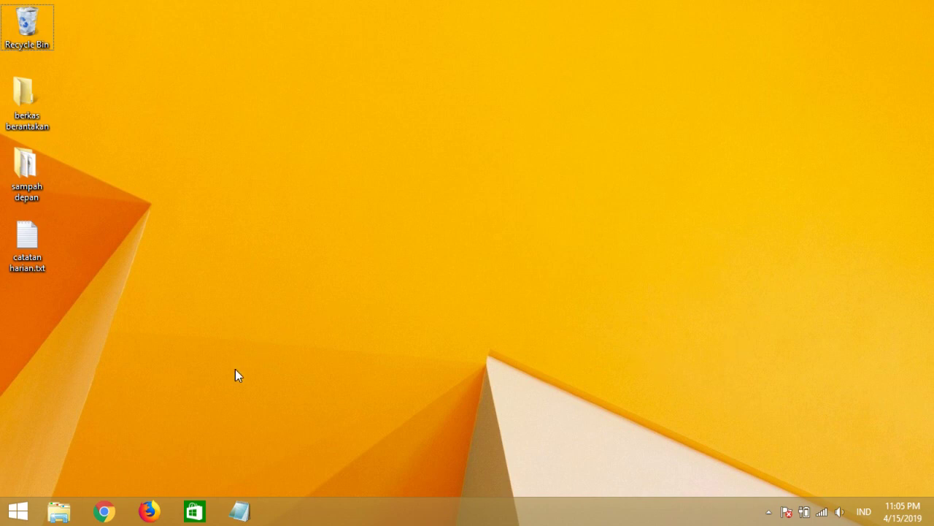
- Open the Desktop folder inside the user's profile folder under Users on Local Disk (C:) in File Explorer
left_click(58, 511)
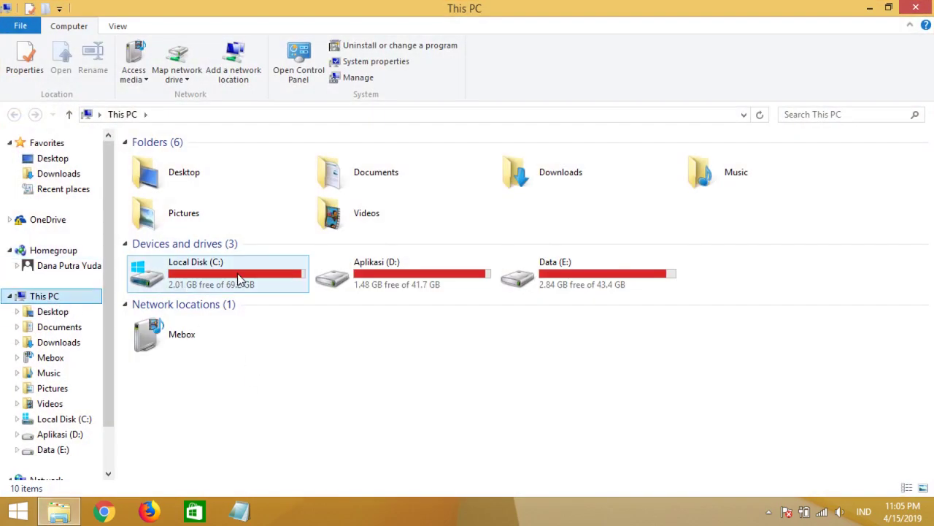
mouse_move(295, 275)
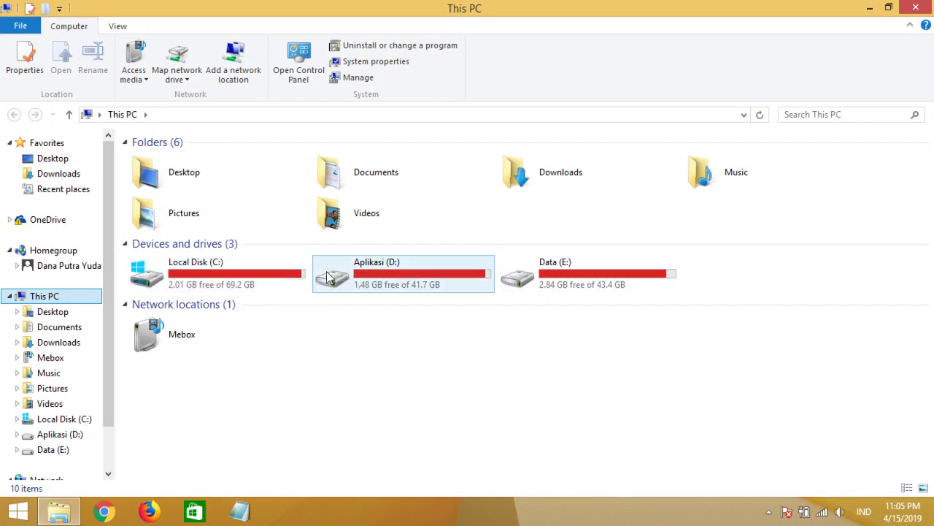
mouse_move(251, 277)
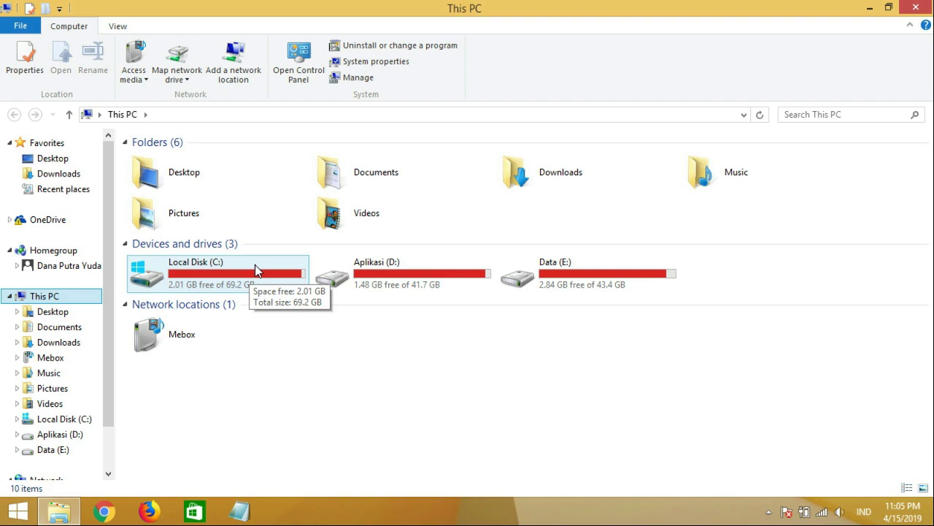
left_click(255, 265)
double_click(254, 265)
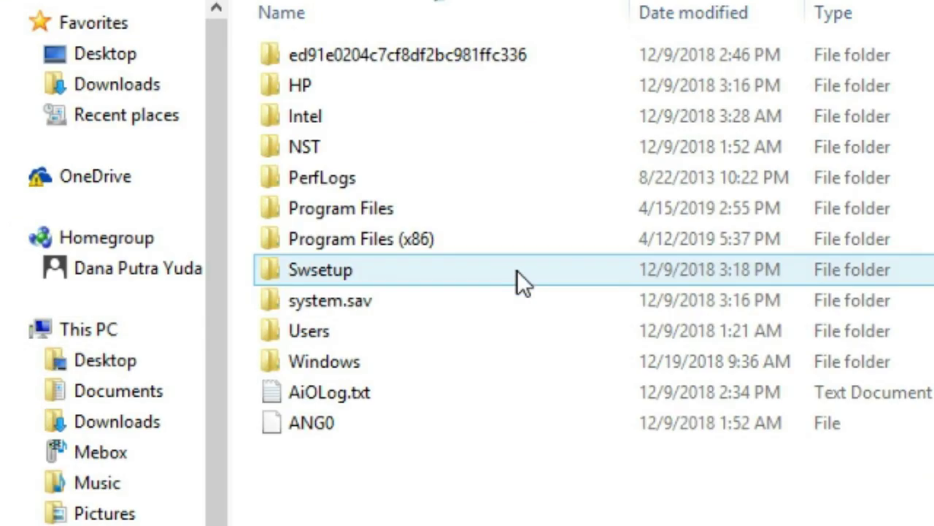
left_click(456, 330)
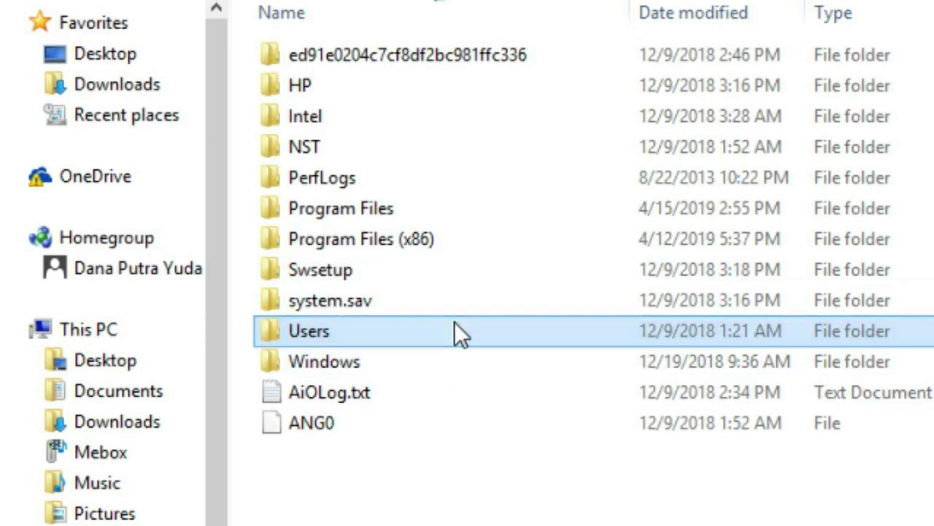
double_click(455, 323)
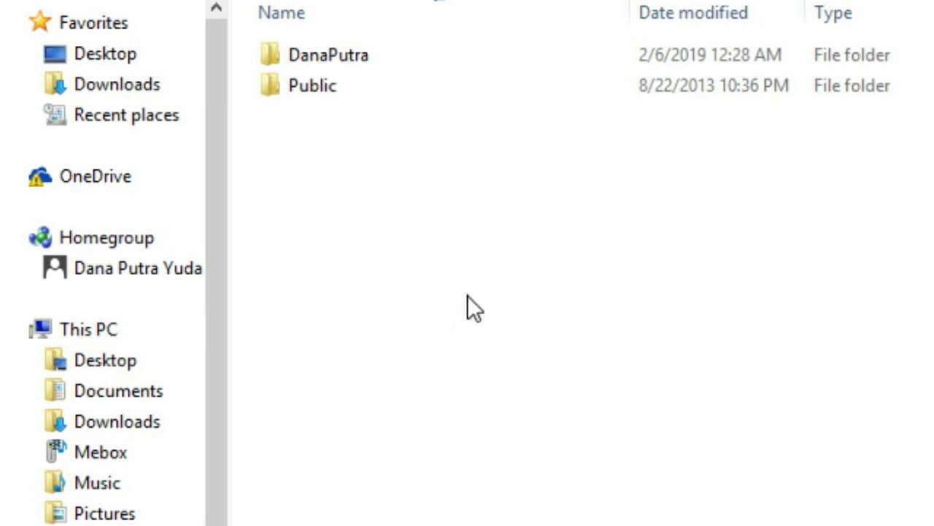
double_click(528, 53)
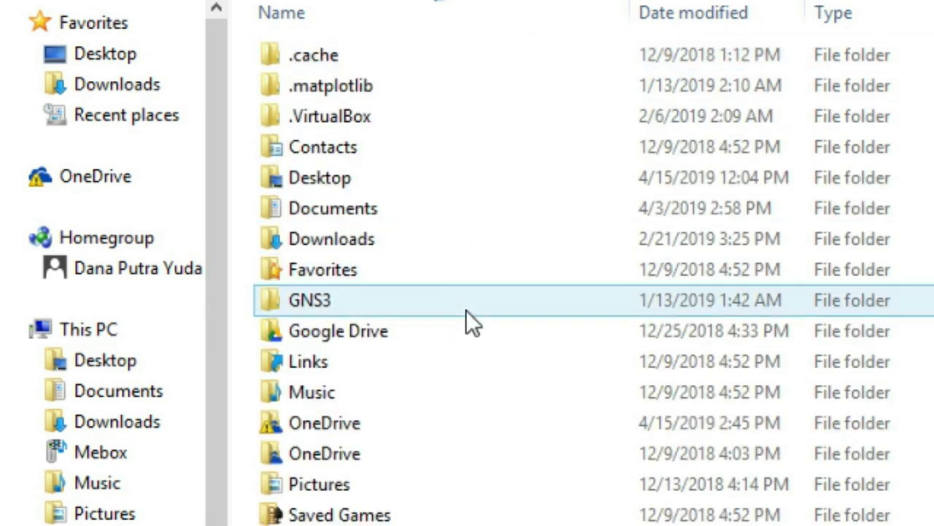
double_click(492, 177)
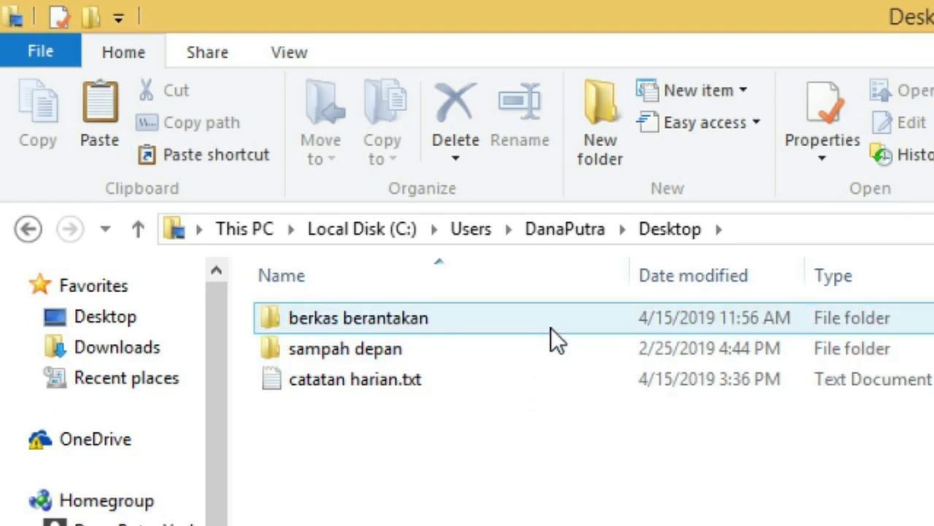
- Examine the berkas berantakan and sampah depan folders and the catatan harian.txt file one by one, and clear the selection
left_click(551, 327)
left_click(549, 358, "ctrl")
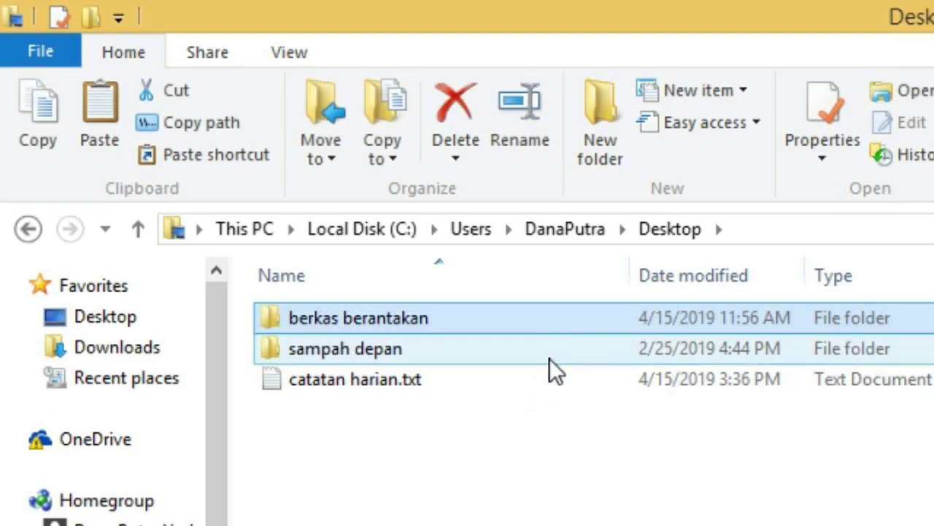
left_click(550, 356)
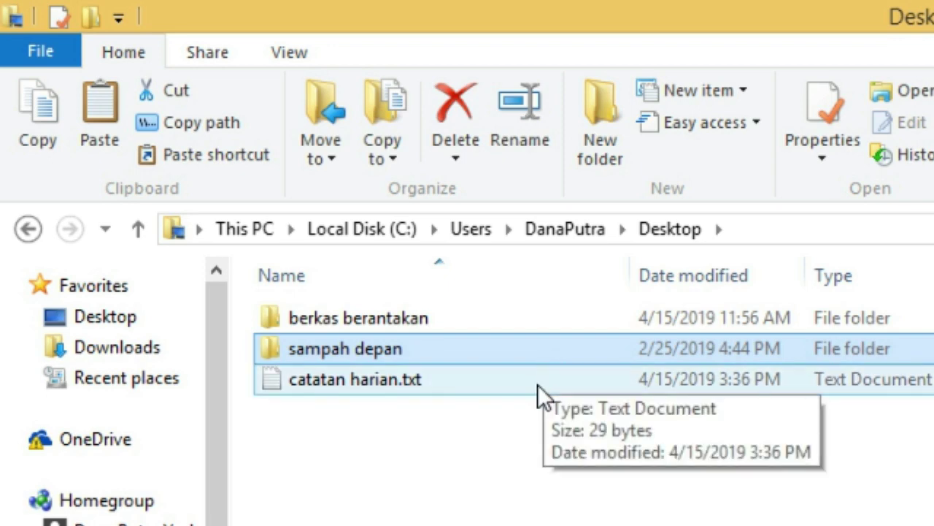
left_click(537, 385)
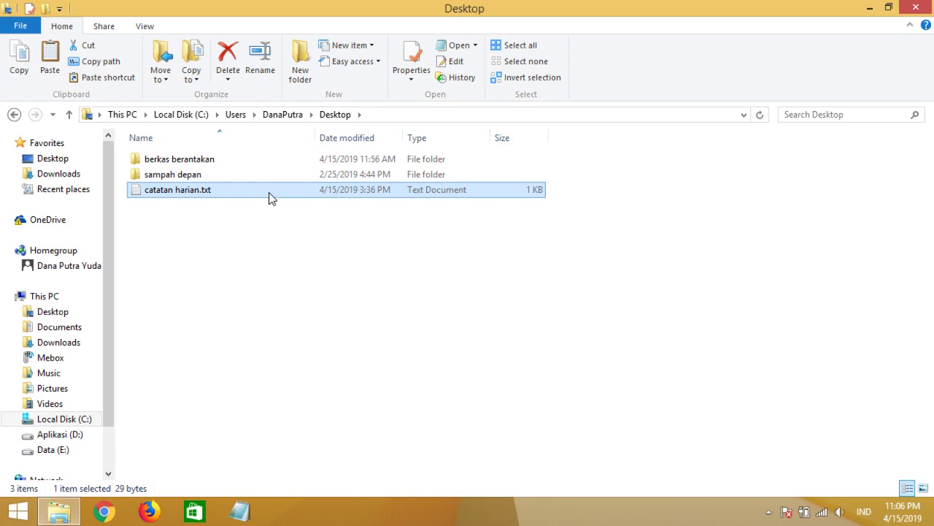
left_click(270, 216)
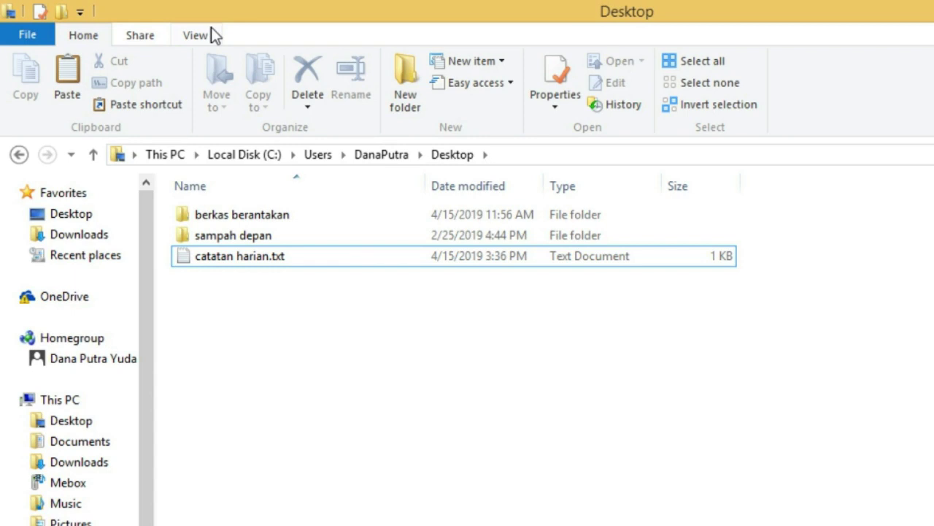
- Show hidden items in the Desktop folder to inspect the Berkas Rahasia file, and turn the display of hidden items off again
left_click(196, 35)
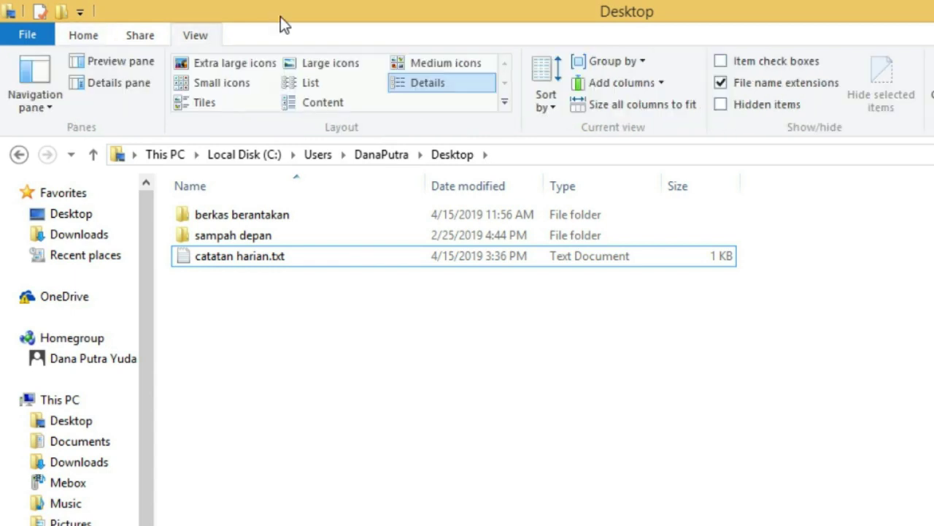
left_click(720, 104)
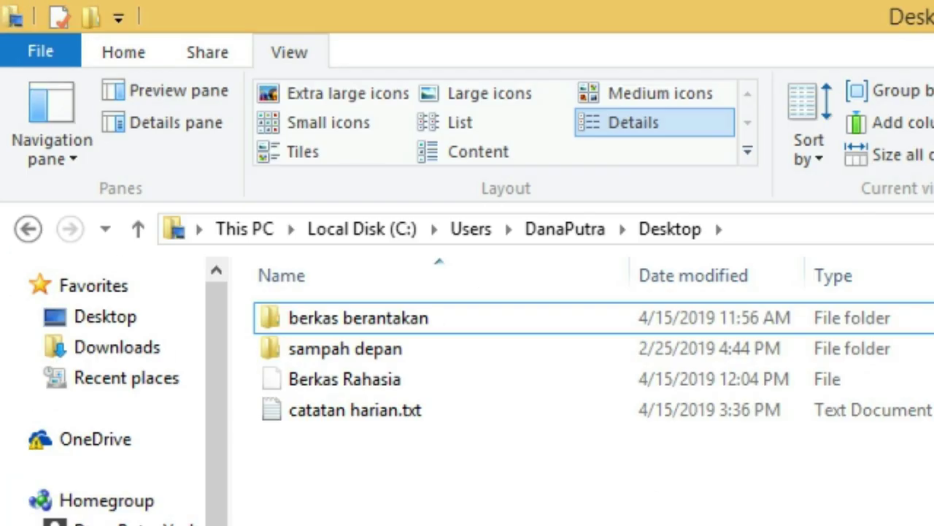
left_click(604, 381)
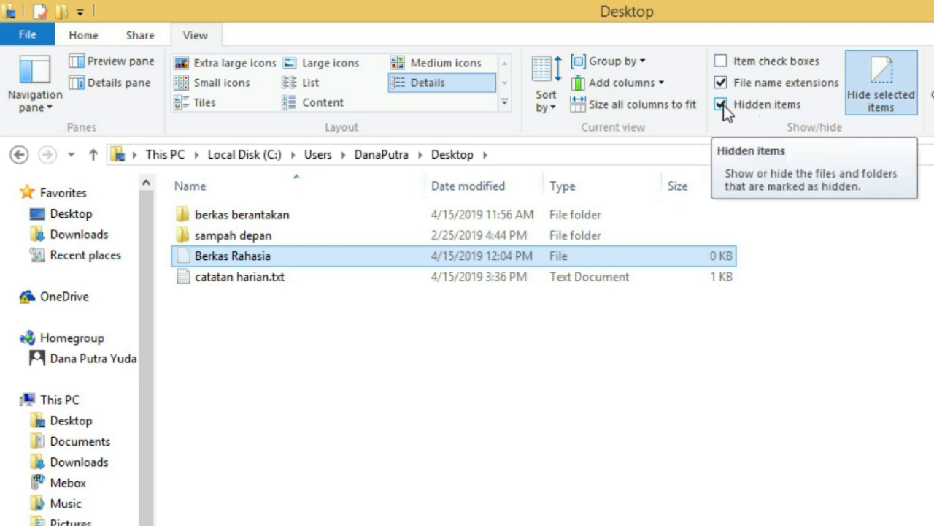
left_click(722, 104)
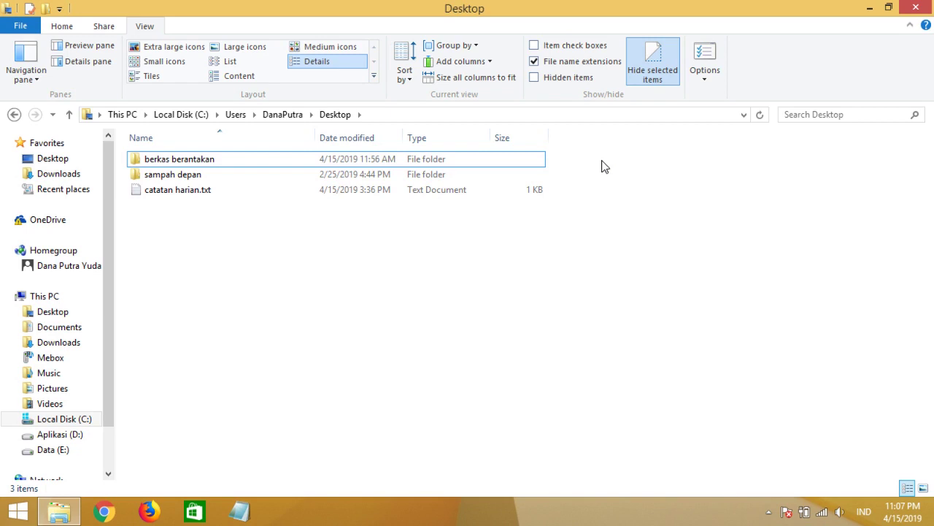
- Open the properties of catatan harian.txt and move the properties window clear of the file list
left_click(238, 193)
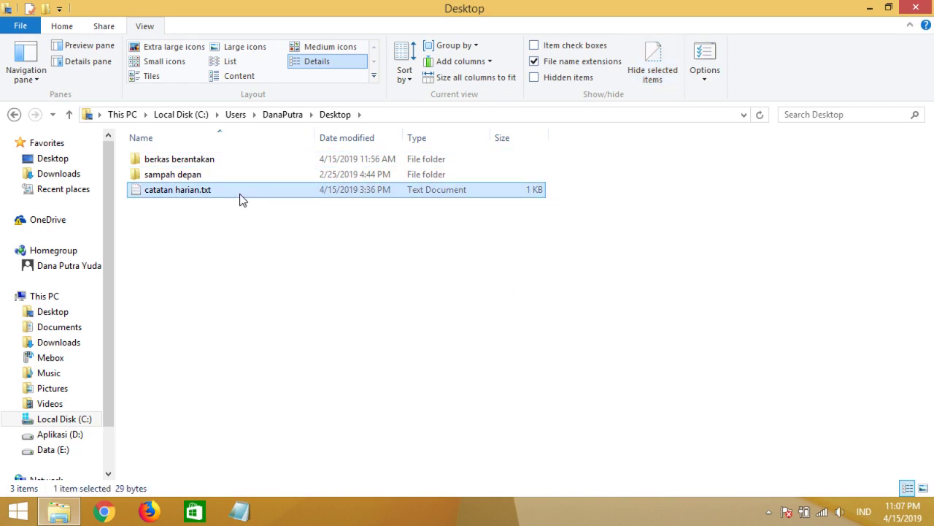
right_click(238, 194)
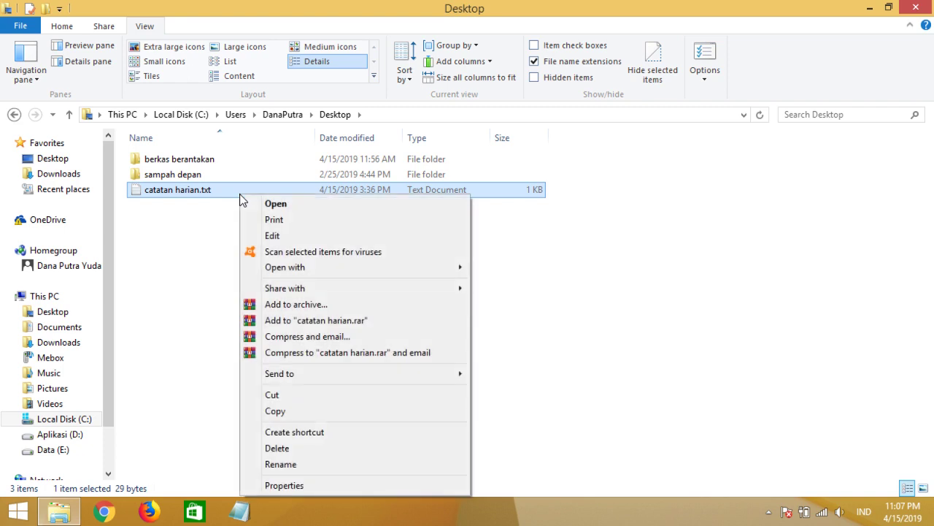
left_click(338, 482)
left_click_drag(468, 128, 535, 117)
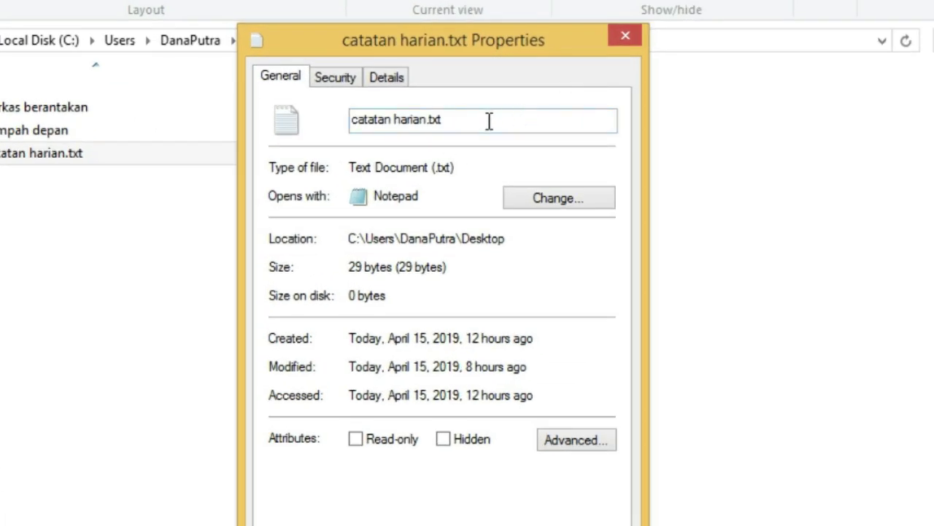
- Examine the name, associated program, location path and size on disk in the general properties of catatan harian.txt
left_click_drag(488, 120, 347, 119)
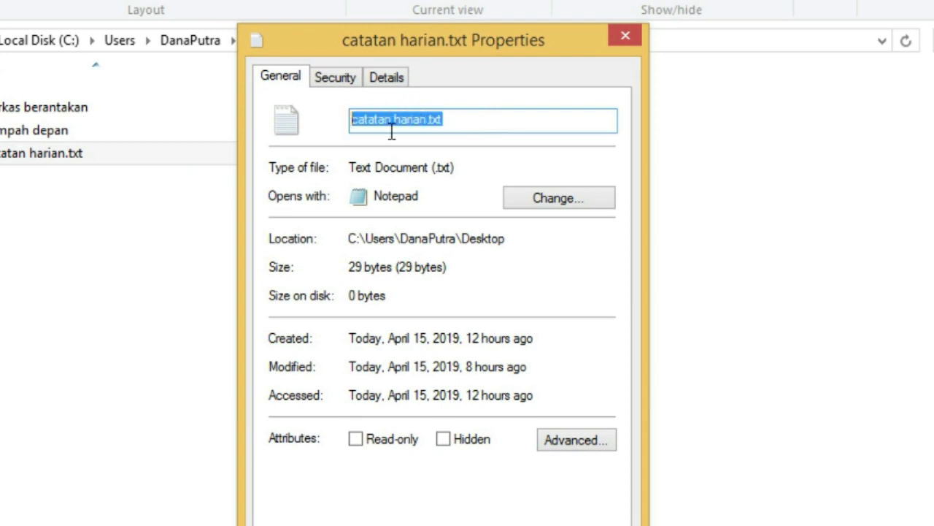
left_click(447, 197)
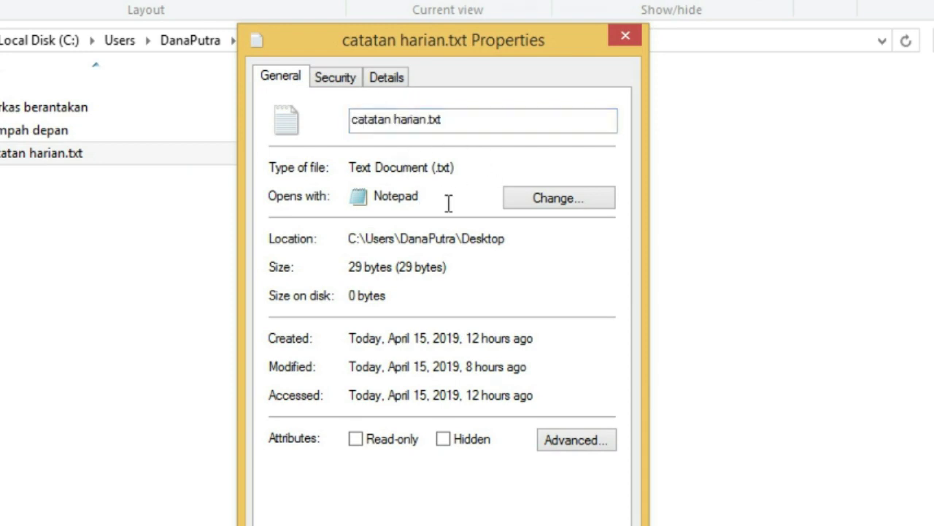
left_click(513, 241)
double_click(385, 243)
double_click(430, 239)
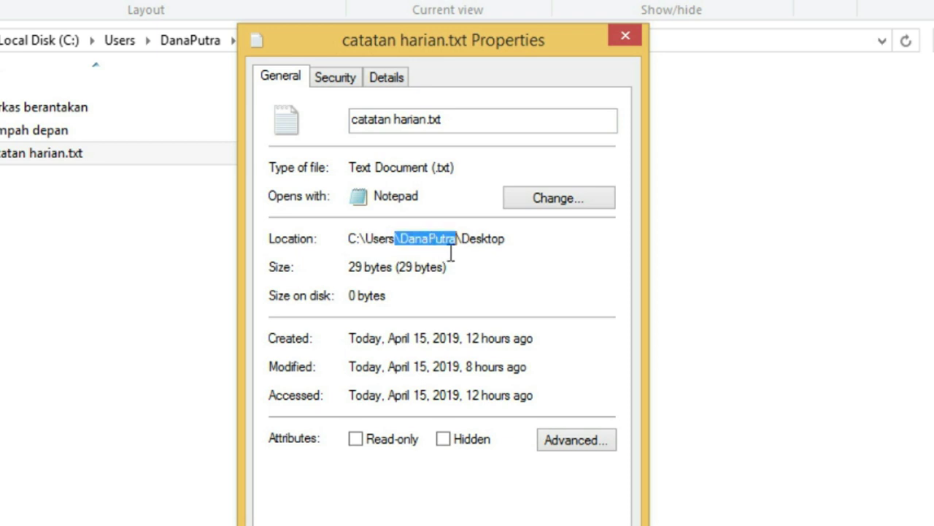
double_click(497, 240)
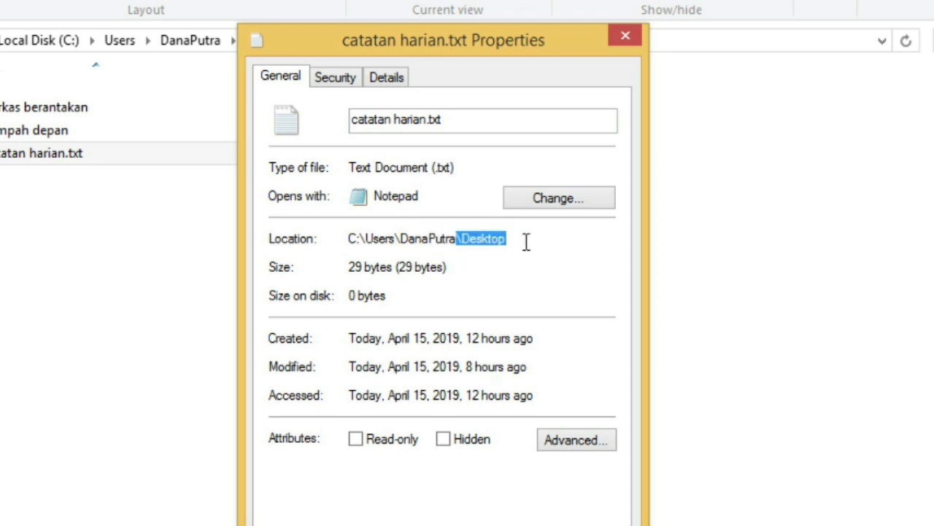
left_click(526, 241)
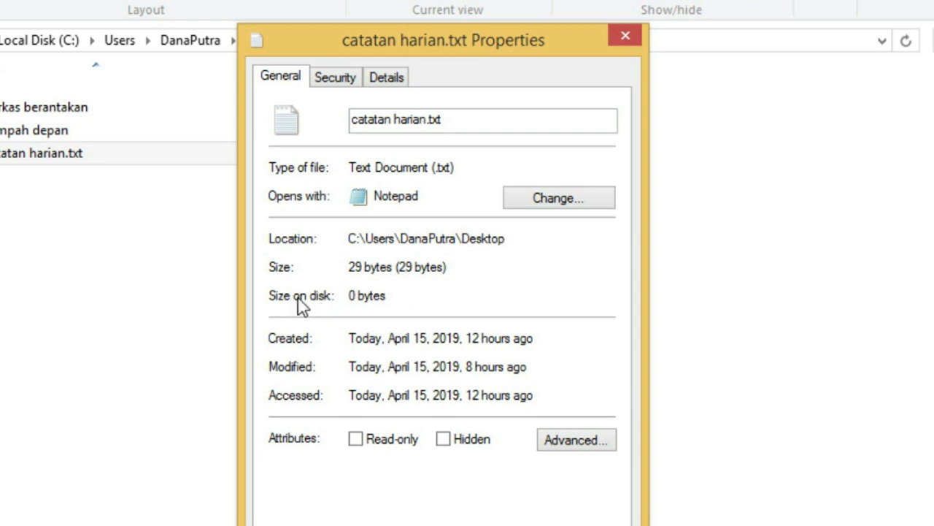
left_click(401, 299)
- Apply the Hidden attribute to catatan harian.txt, and remove it again
left_click(444, 440)
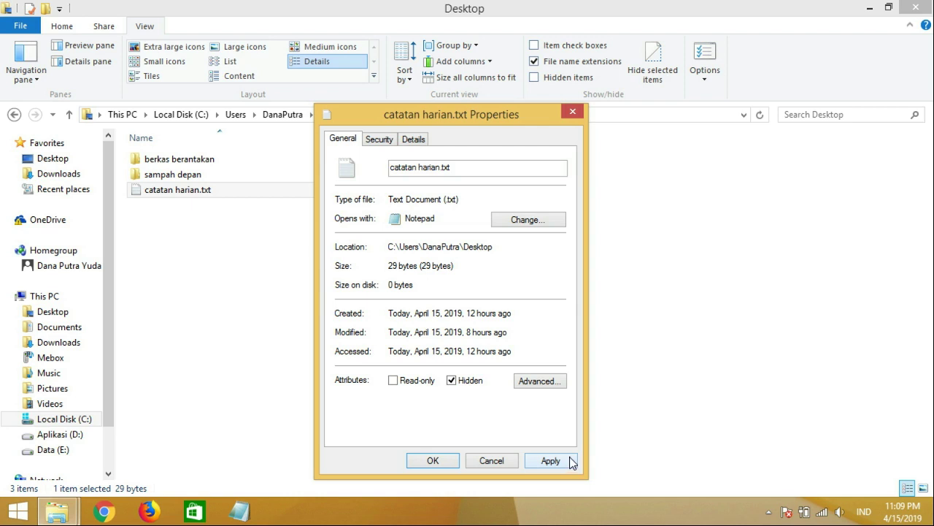
left_click(571, 460)
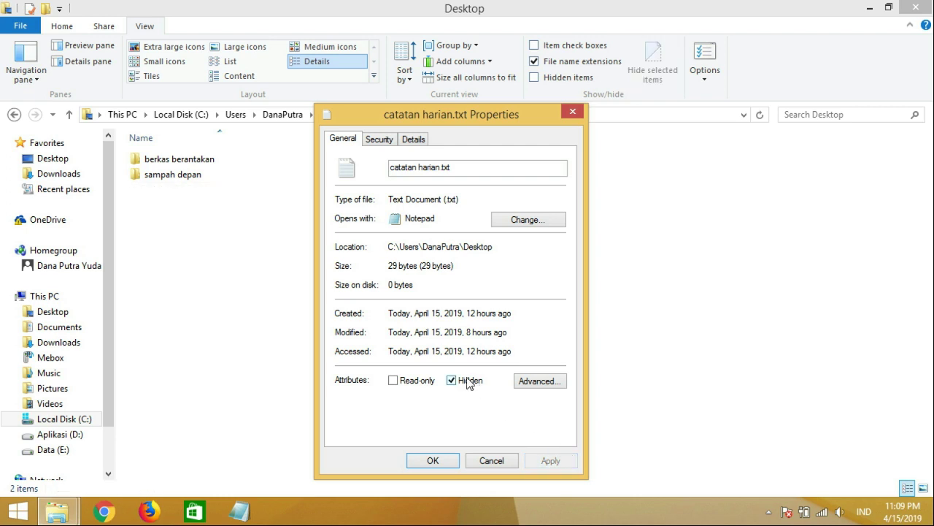
left_click(452, 379)
left_click(538, 460)
- Examine the security and detailed properties of catatan harian.txt, including name, type, folder path, size and dates, and close its properties
left_click(388, 139)
left_click(416, 141)
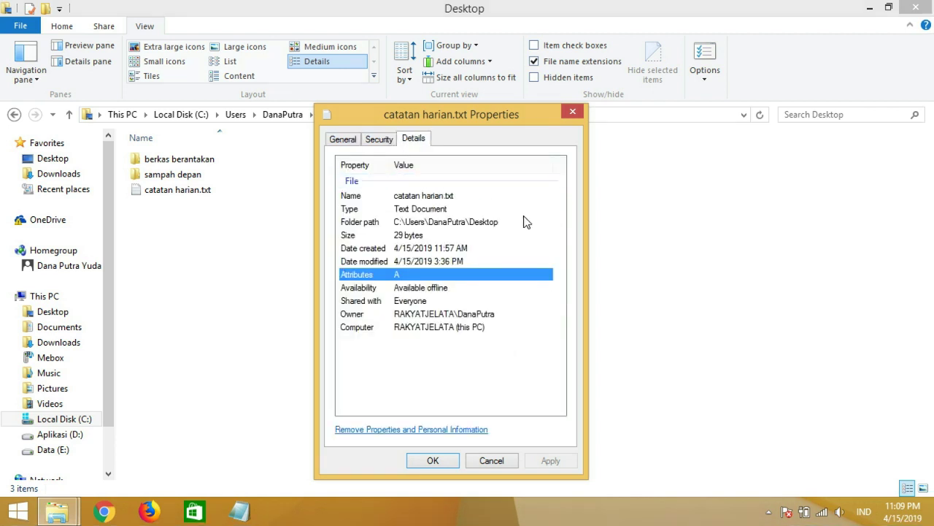
left_click(471, 196)
left_click(476, 209)
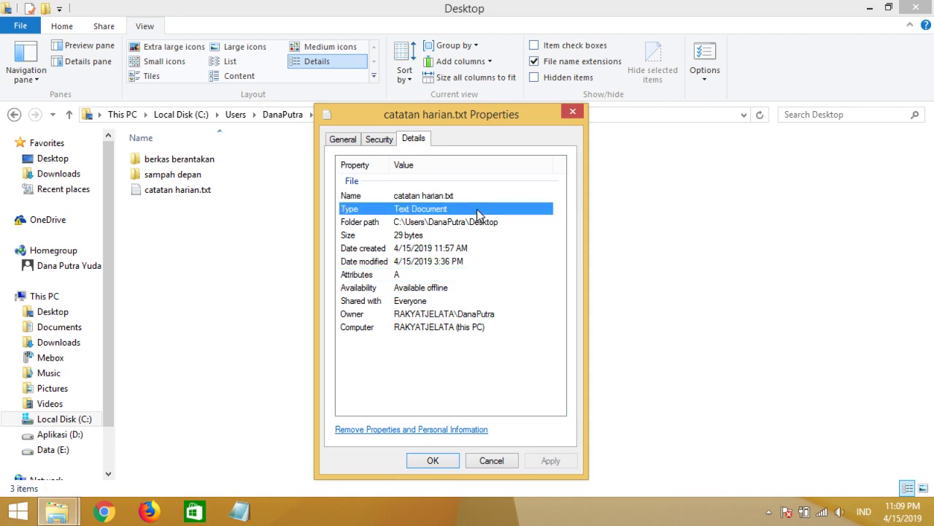
left_click(515, 224)
left_click(492, 236)
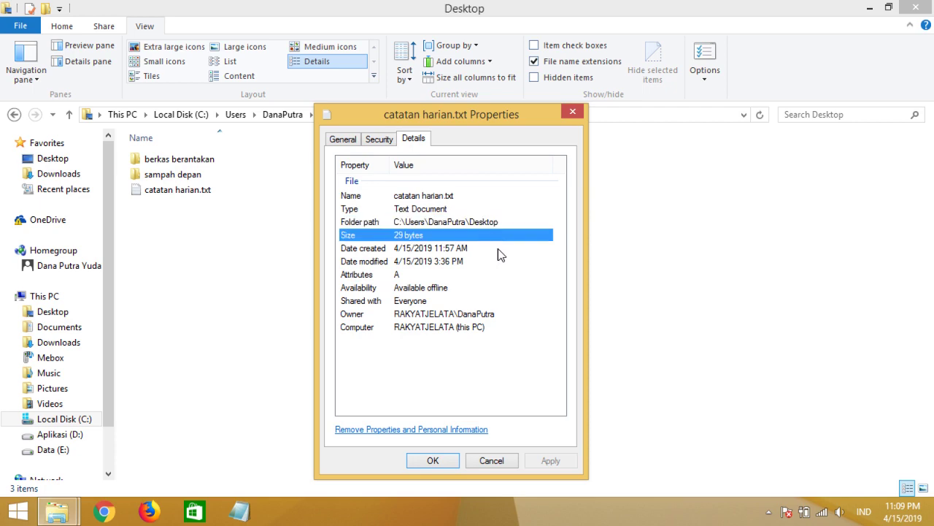
left_click(498, 248)
left_click(495, 263)
key("Escape")
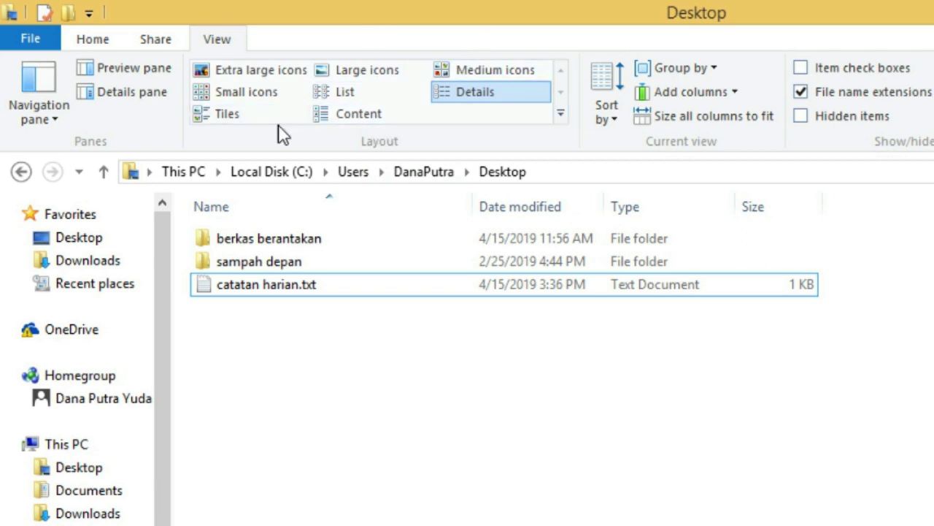
- Open the properties of the sampah depan folder
left_click(299, 72)
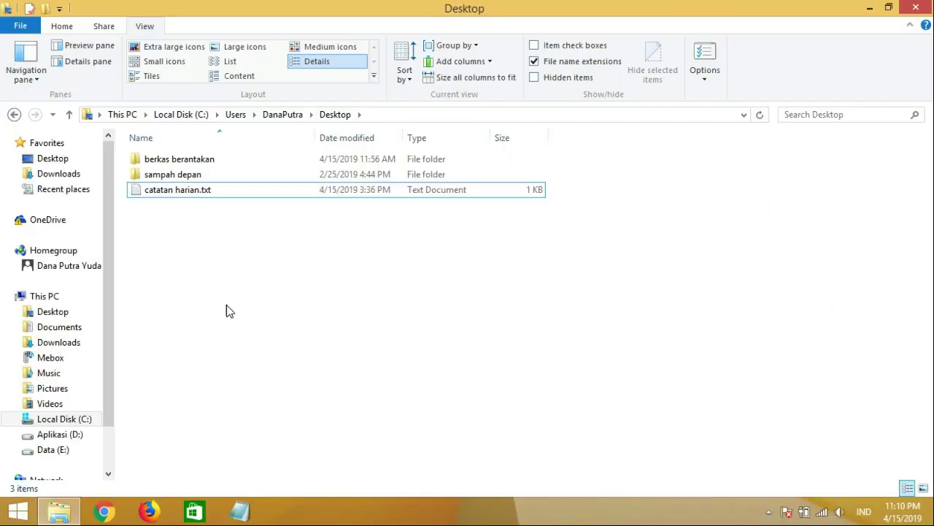
right_click(192, 179)
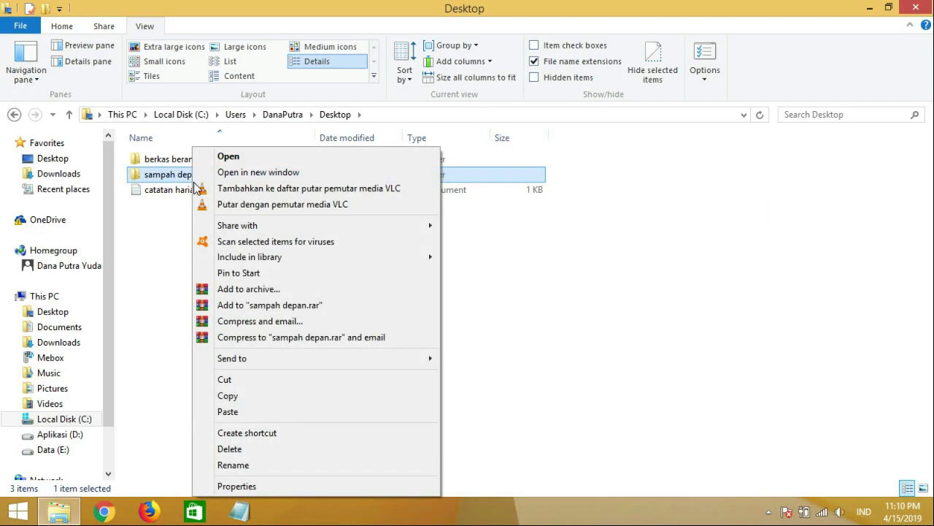
left_click(294, 487)
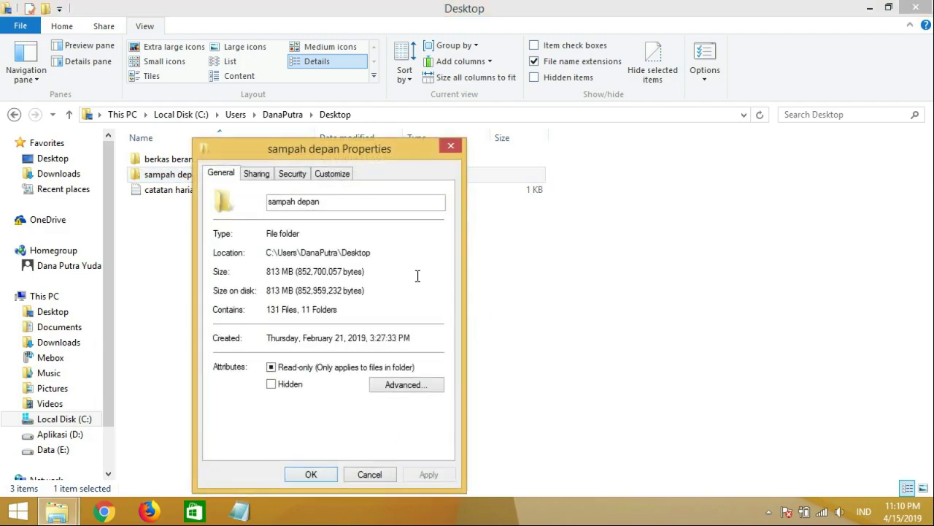